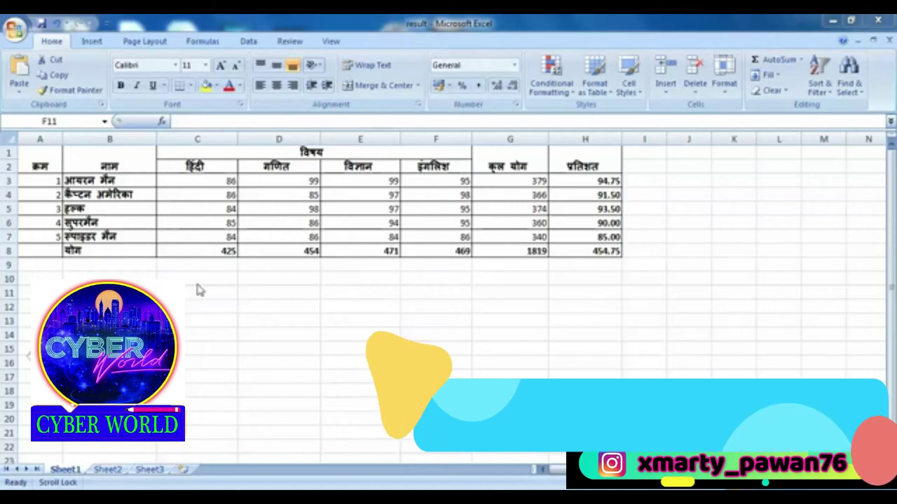
# Open Save As for the marks workbook, proposed as 'result', and centre the dialog on screen.
pyautogui.click(17, 30)
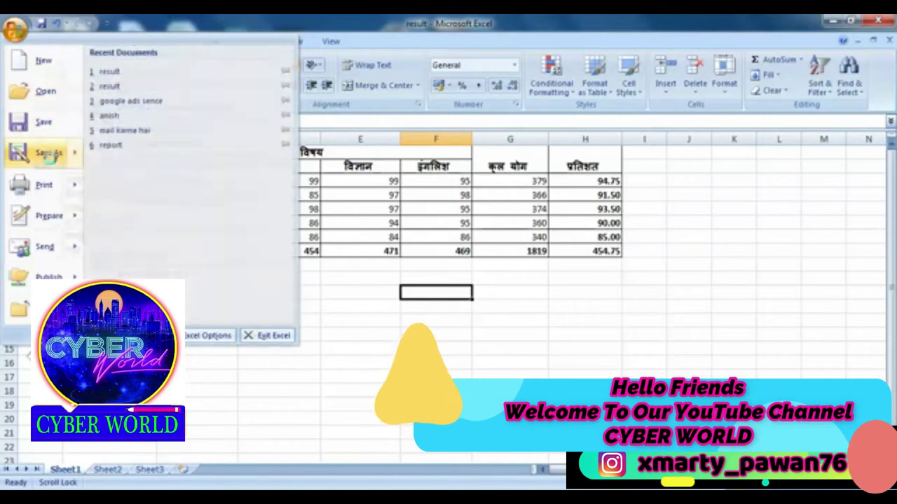
pyautogui.click(48, 152)
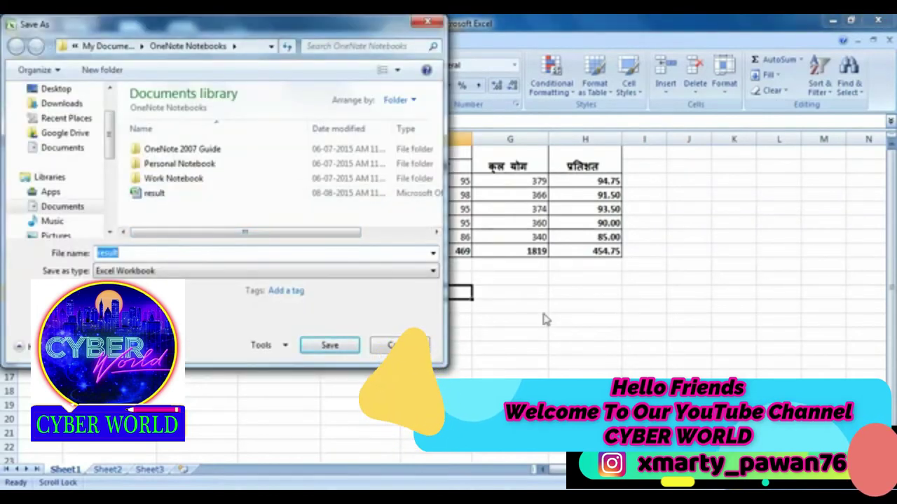
pyautogui.moveTo(233, 26)
pyautogui.mouseDown()
pyautogui.moveTo(430, 71)
pyautogui.moveTo(422, 71)
pyautogui.mouseUp()
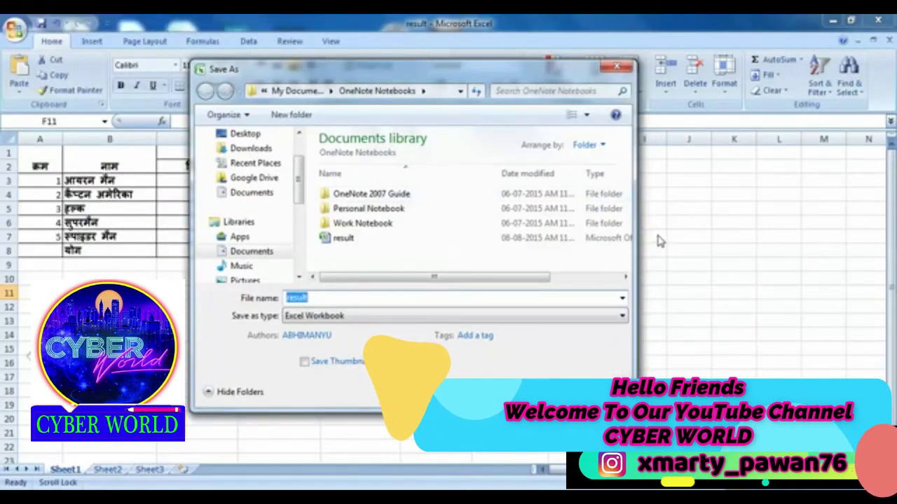
pyautogui.moveTo(435, 75); pyautogui.dragTo(402, 58)
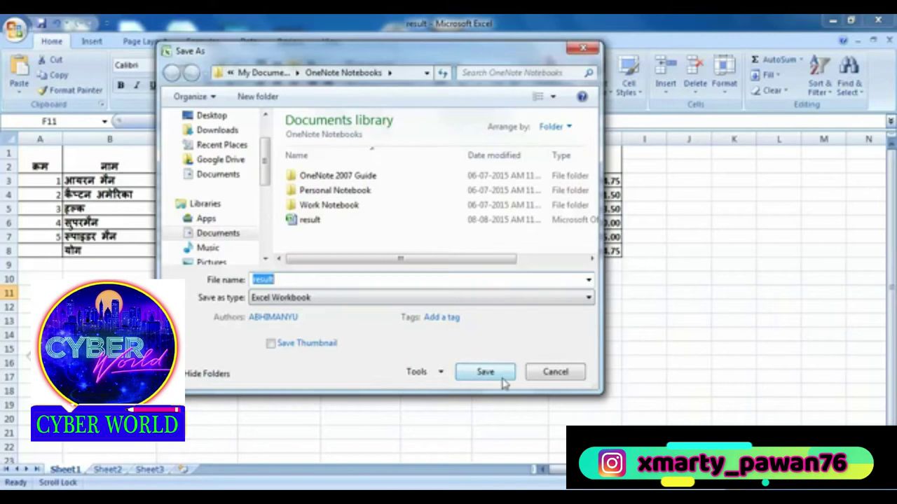
# Open General Options from the Save As Tools list and move it over the file list.
pyautogui.click(429, 377)
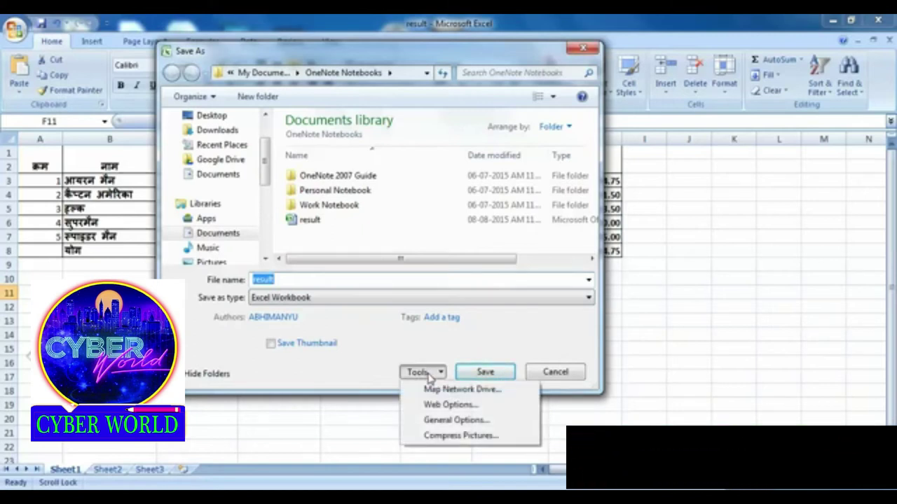
pyautogui.click(454, 421)
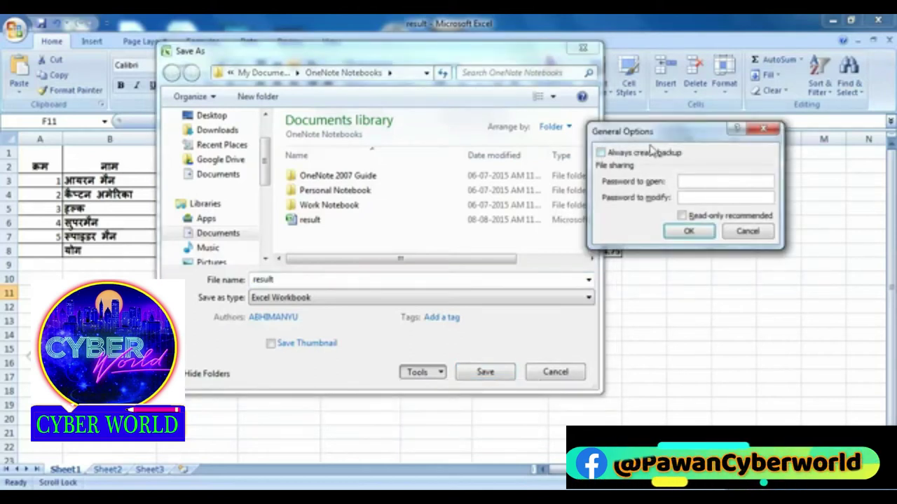
pyautogui.moveTo(655, 130); pyautogui.dragTo(275, 141)
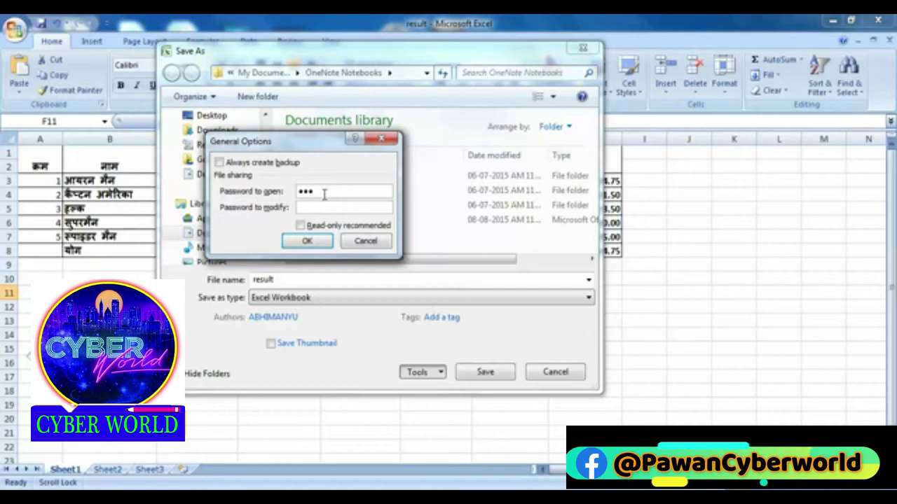
pyautogui.click(319, 206)
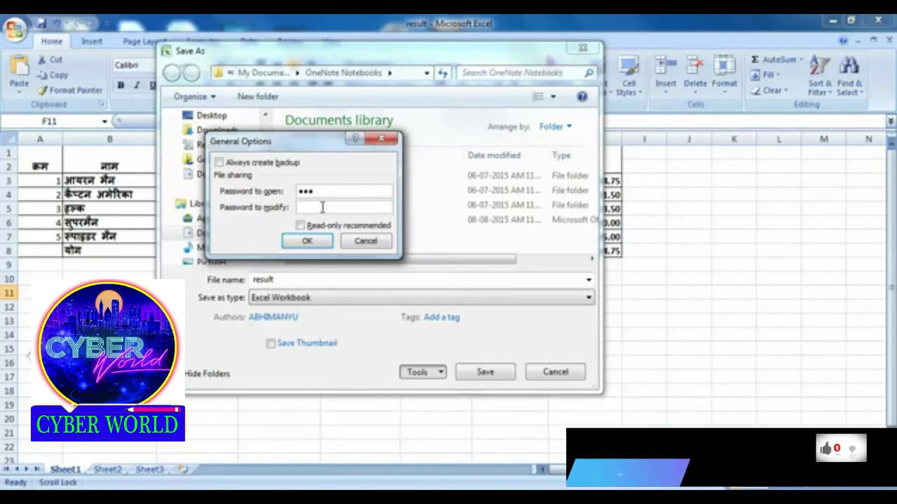
pyautogui.write('123')
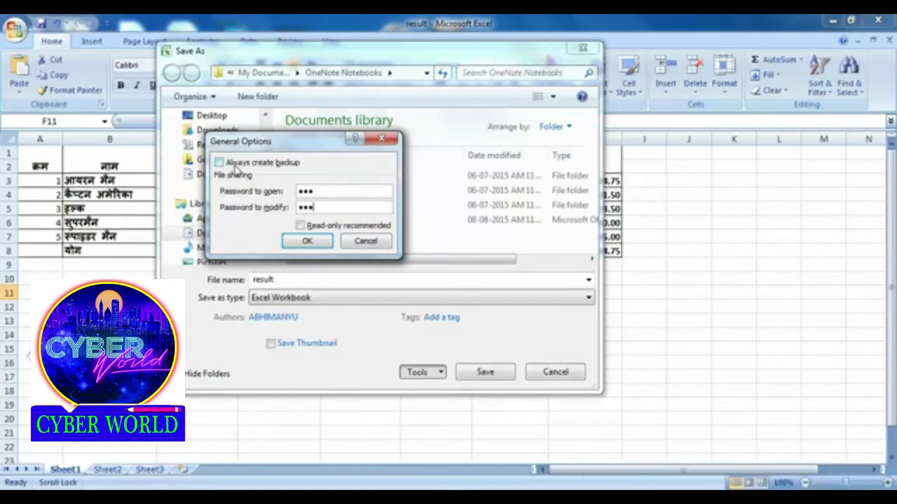
pyautogui.click(219, 163)
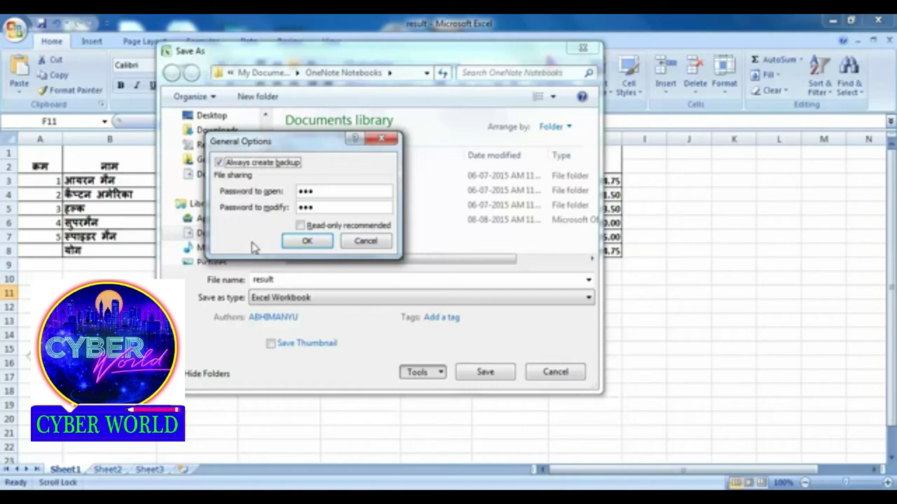
# Clear the existing password to open and password to modify.
pyautogui.press('Tab')
pyautogui.press('BackSpace')
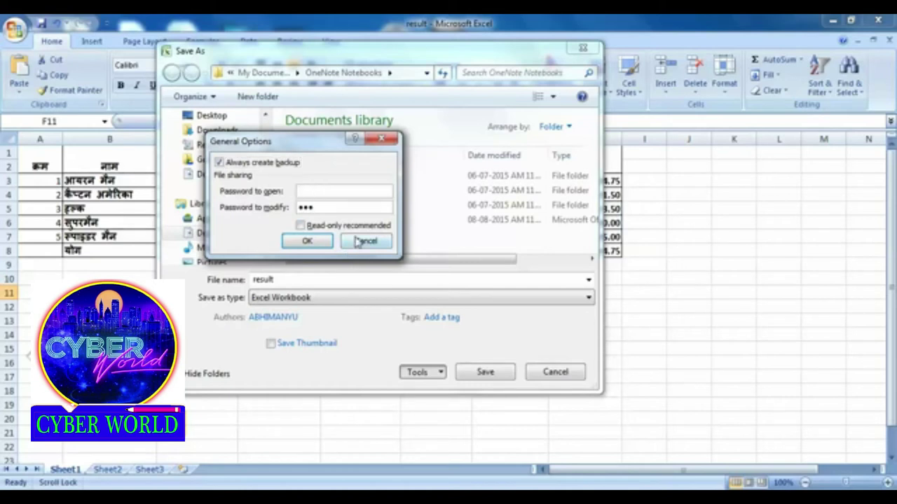
pyautogui.doubleClick(320, 207)
pyautogui.press('BackSpace')
# Re-enter both passwords and accept General Options to reach the Confirm Password prompt.
pyautogui.click(321, 194)
pyautogui.click(325, 209)
pyautogui.write('***')
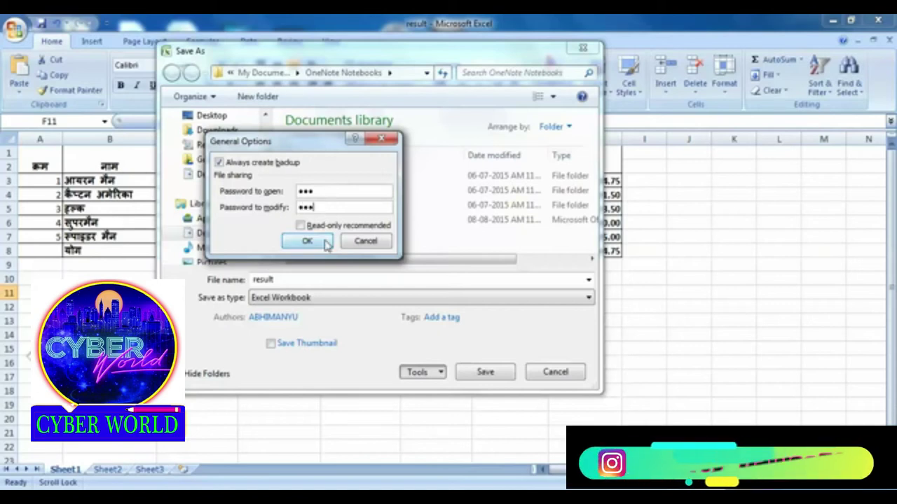
pyautogui.click(319, 246)
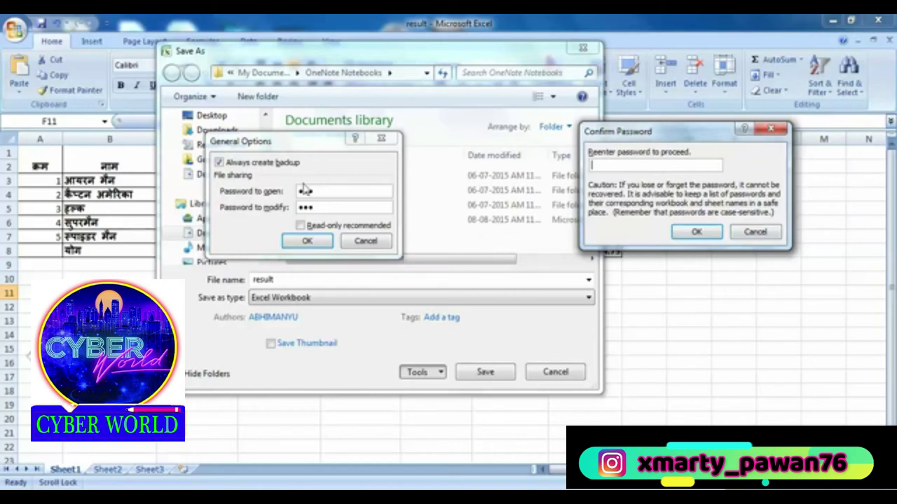
# Confirm the open and modify passwords, then change the file name to result-2.
pyautogui.moveTo(647, 134); pyautogui.dragTo(456, 137)
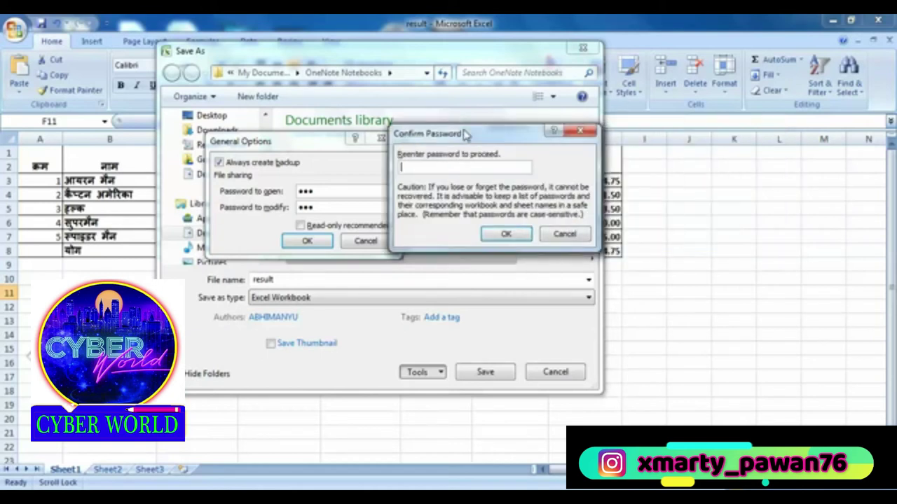
pyautogui.click(451, 167)
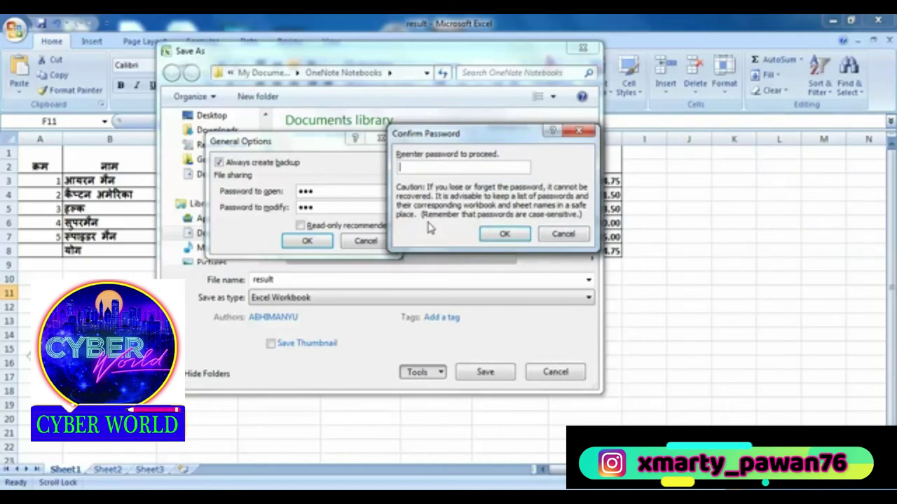
pyautogui.click(503, 236)
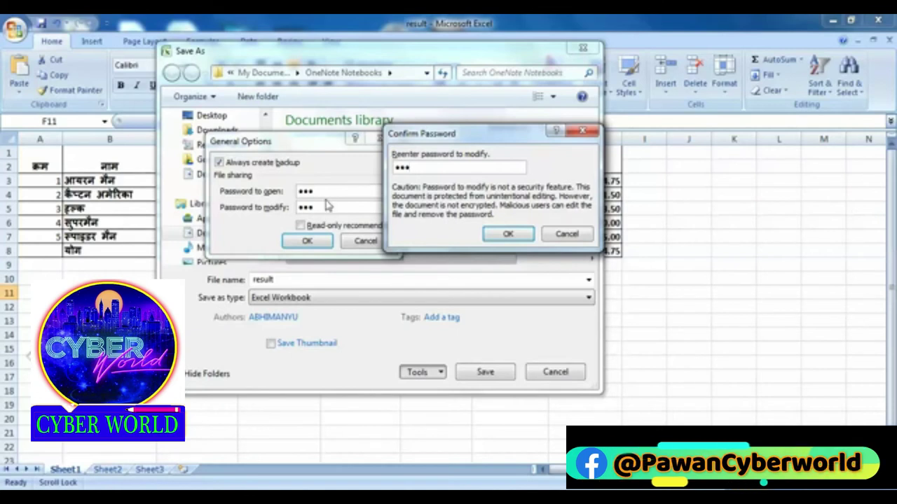
pyautogui.click(509, 235)
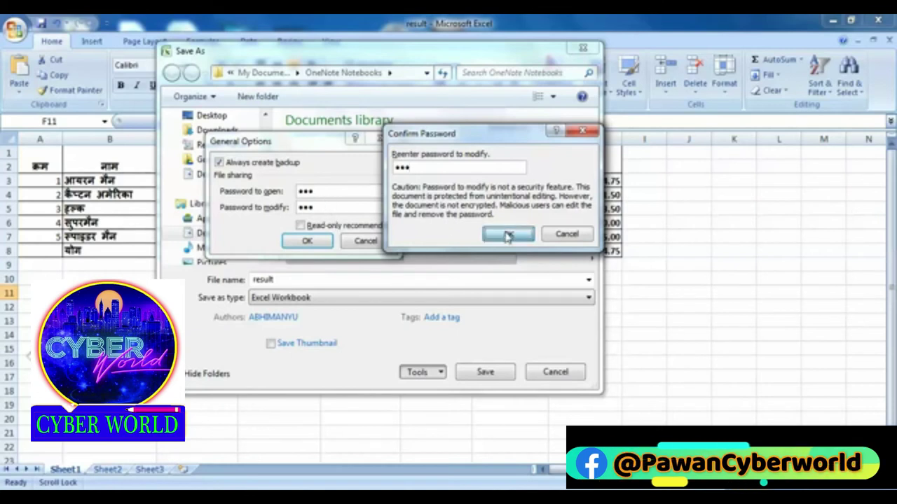
pyautogui.click(307, 275)
pyautogui.write('-2')
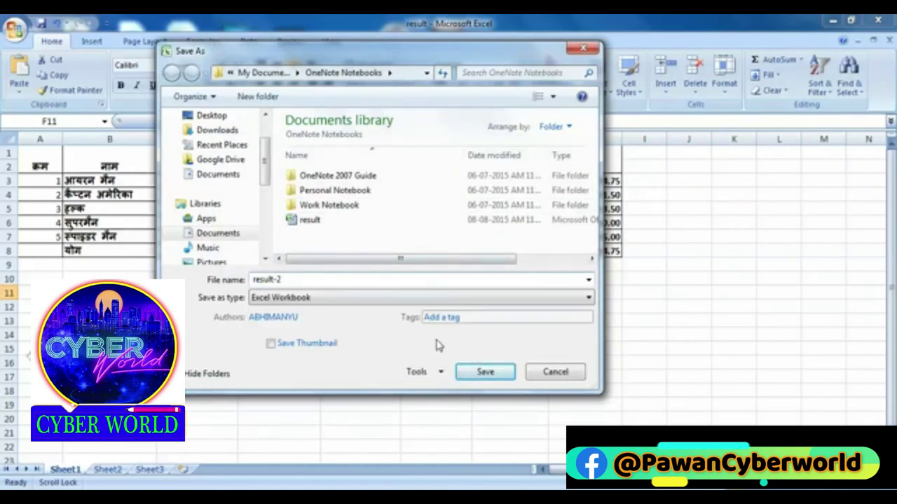
# Save the workbook as result-2 and check it heads the Recent Documents list.
pyautogui.click(487, 377)
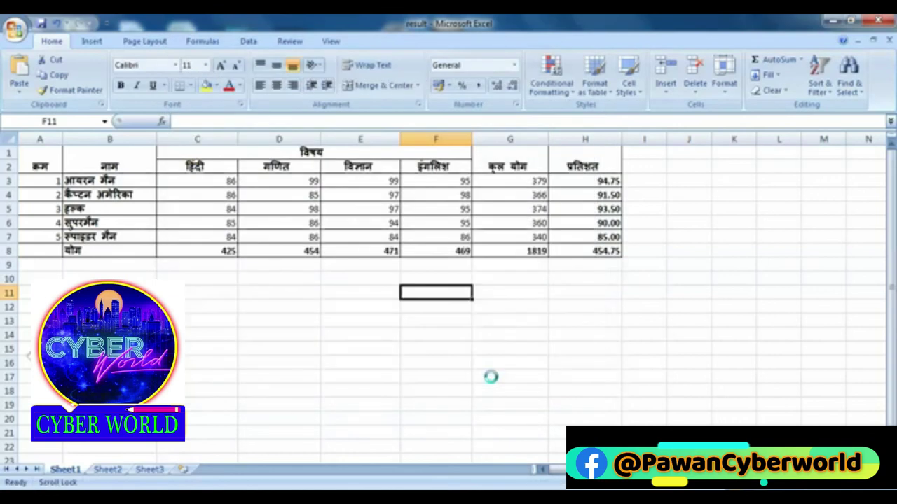
pyautogui.click(16, 28)
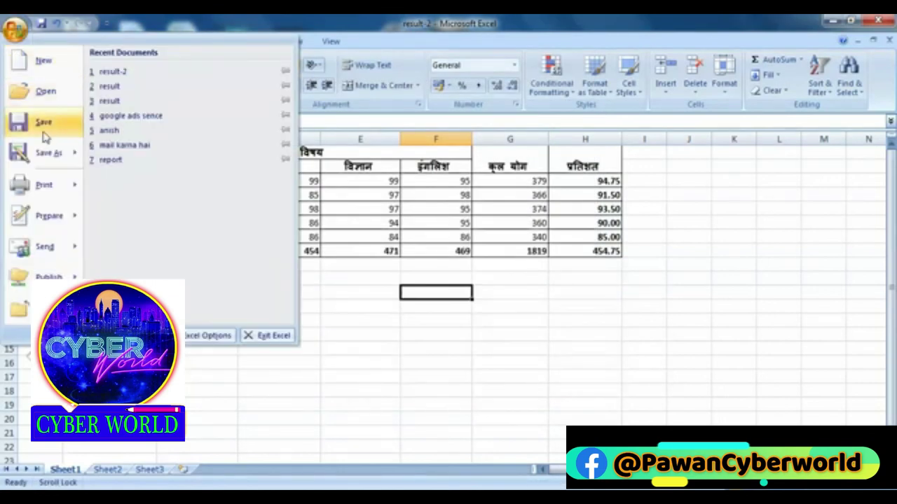
pyautogui.click(117, 74)
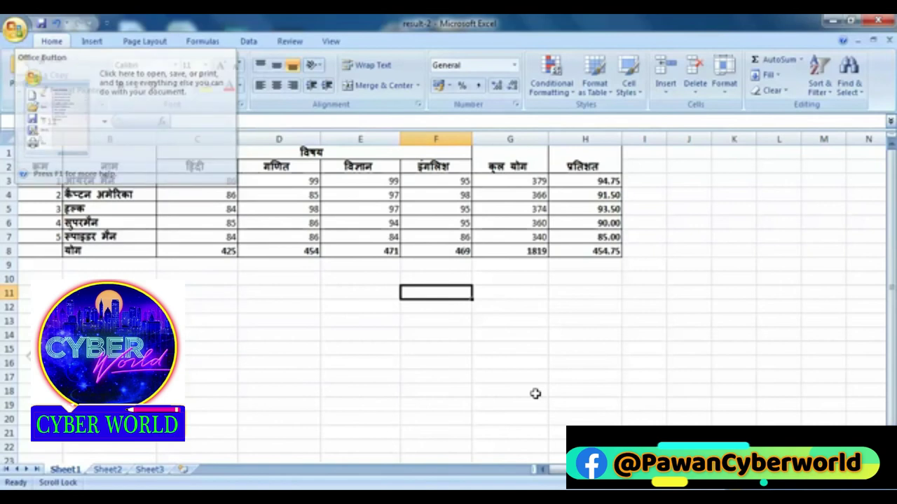
pyautogui.press('super')
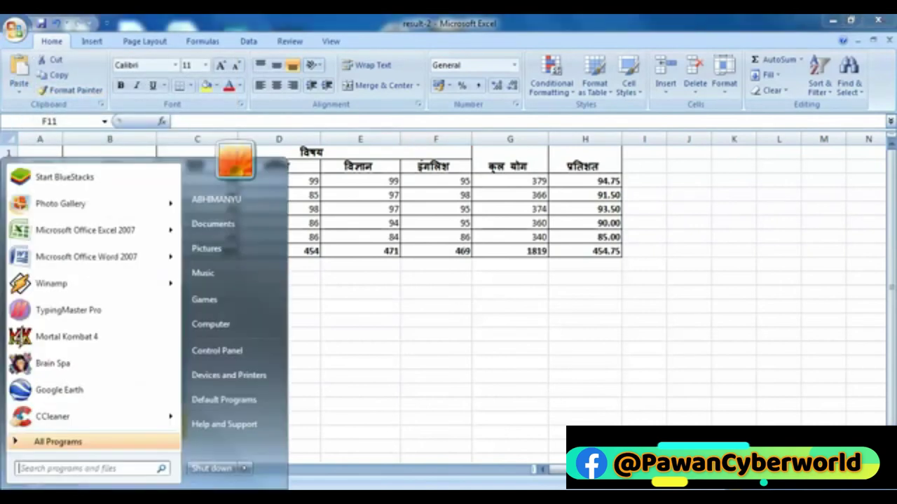
# Open result-2 from Documents > OneNote Notebooks and move its password prompt aside.
pyautogui.click(238, 224)
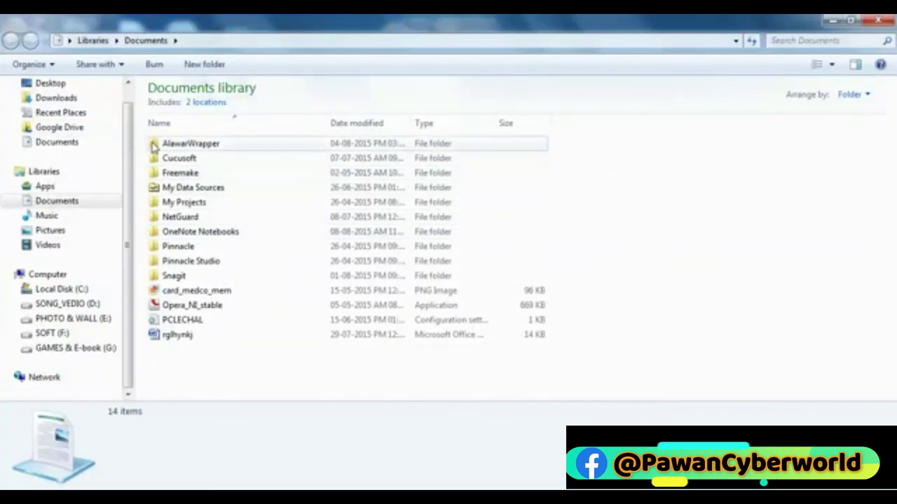
pyautogui.click(100, 205)
pyautogui.doubleClick(220, 232)
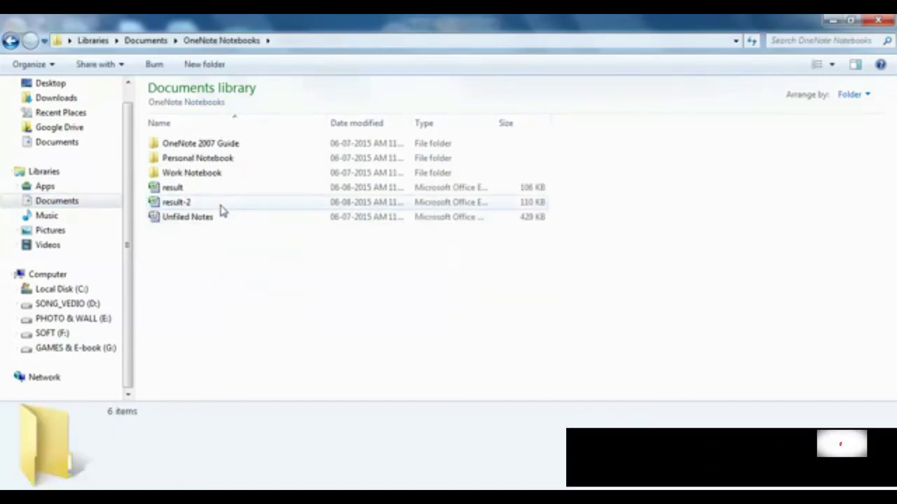
pyautogui.doubleClick(222, 202)
pyautogui.moveTo(669, 157)
pyautogui.mouseDown()
pyautogui.moveTo(305, 158)
pyautogui.moveTo(311, 205)
pyautogui.mouseUp()
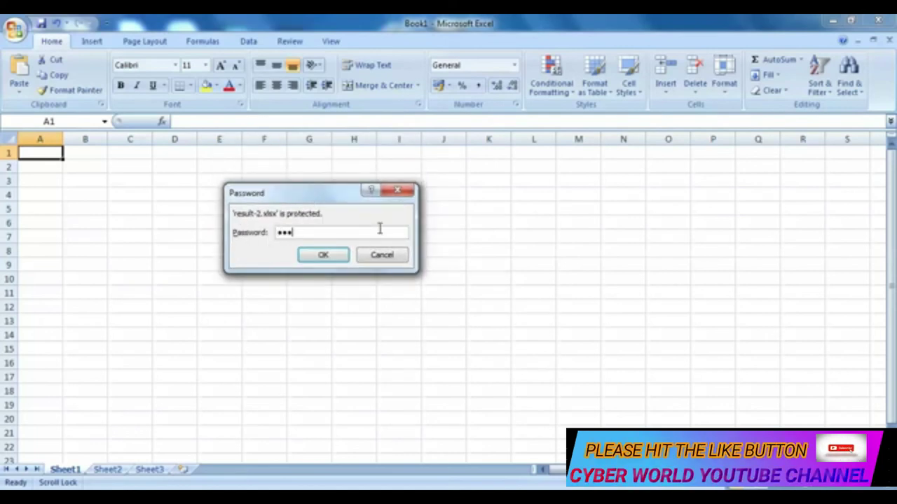
# Submit the open password, choose Read Only, and select the mark in D3.
pyautogui.press('Return')
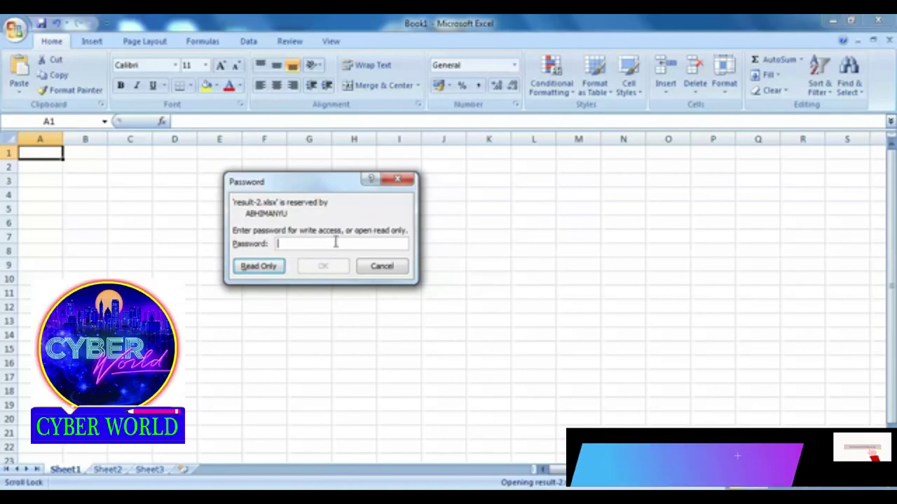
pyautogui.click(262, 272)
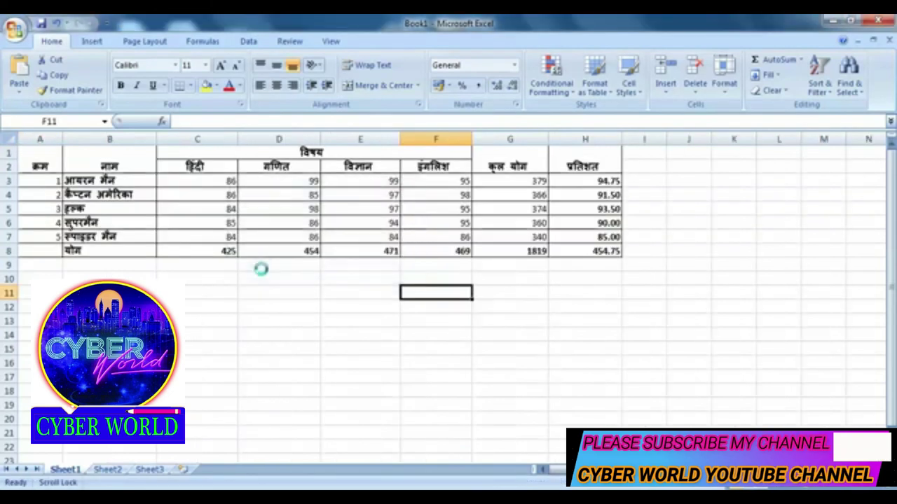
pyautogui.press('Right')
pyautogui.click(286, 252)
# Change the mark in D3 from 99 to 0.
pyautogui.click(315, 180)
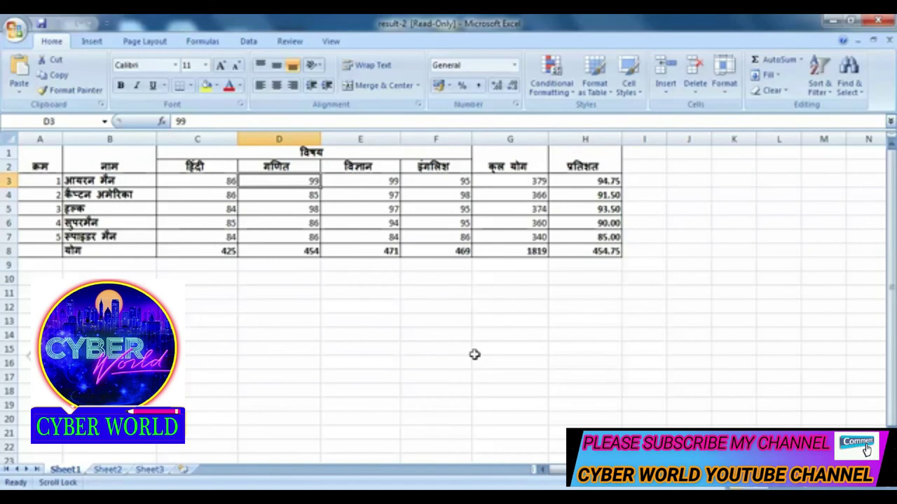
pyautogui.write('0')
pyautogui.press('Return')
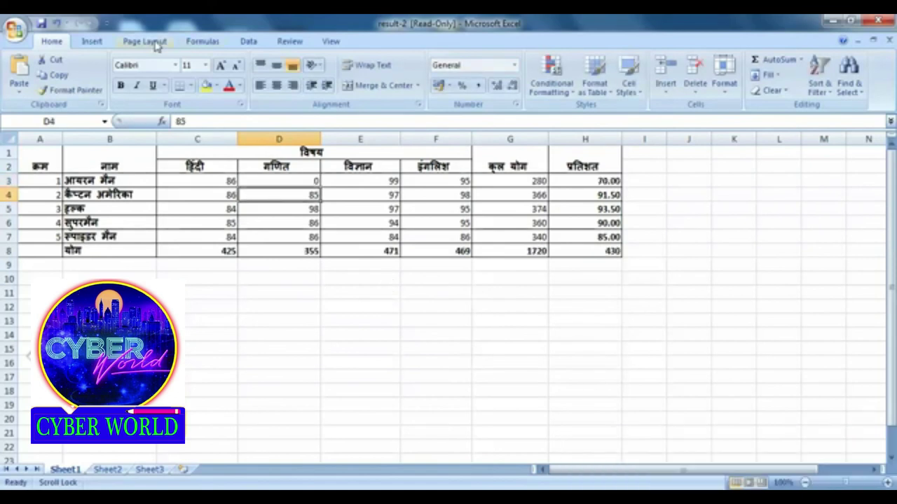
# Try saving, acknowledge the read-only warning, and cancel the Save As copy.
pyautogui.click(40, 24)
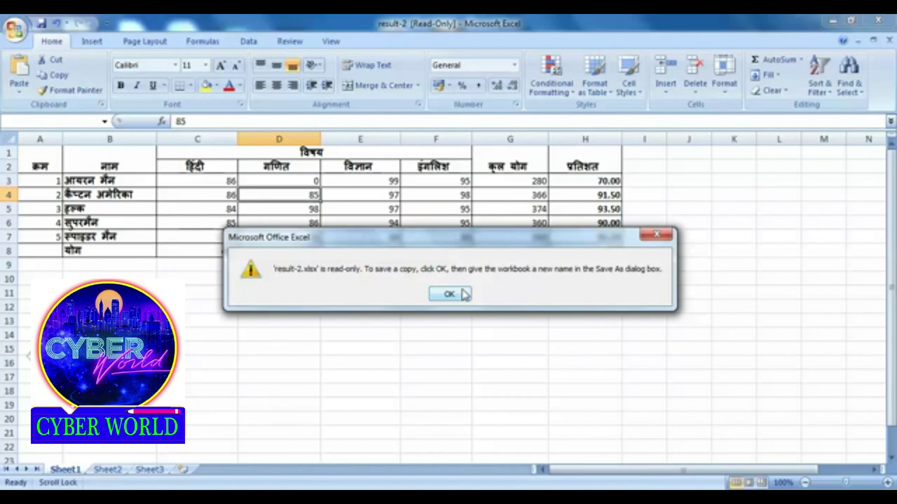
pyautogui.click(464, 294)
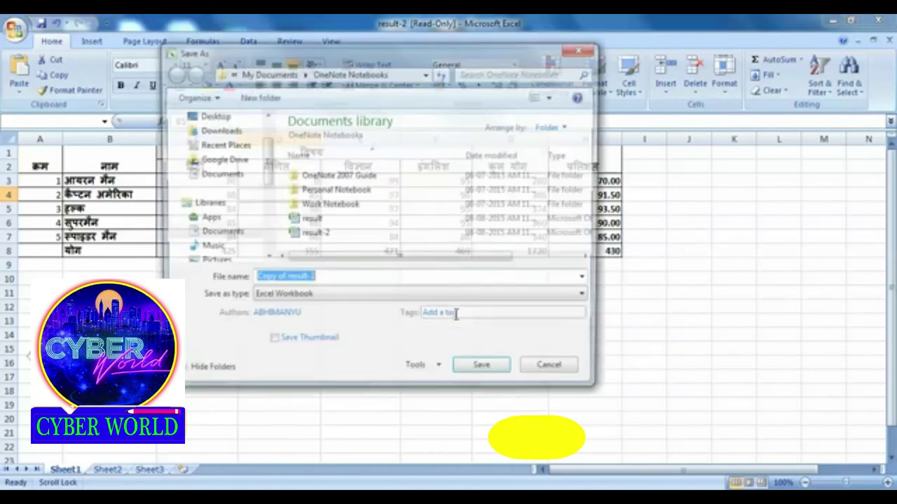
pyautogui.click(566, 372)
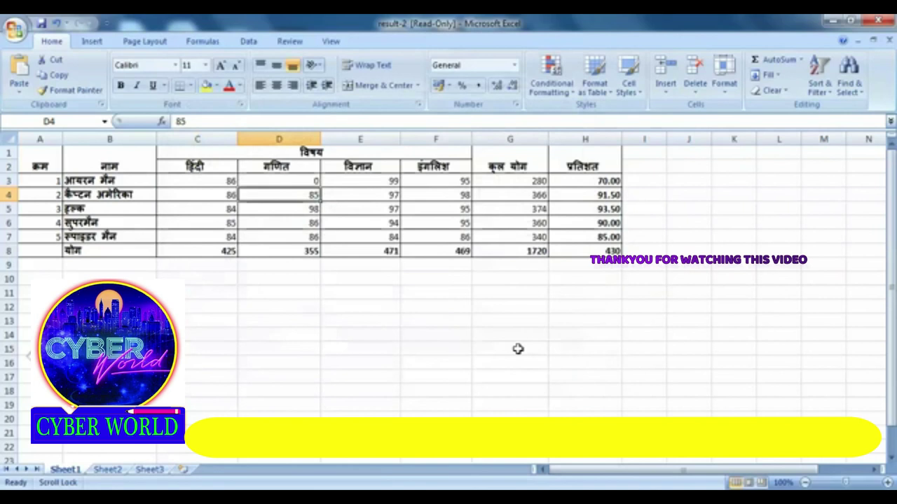